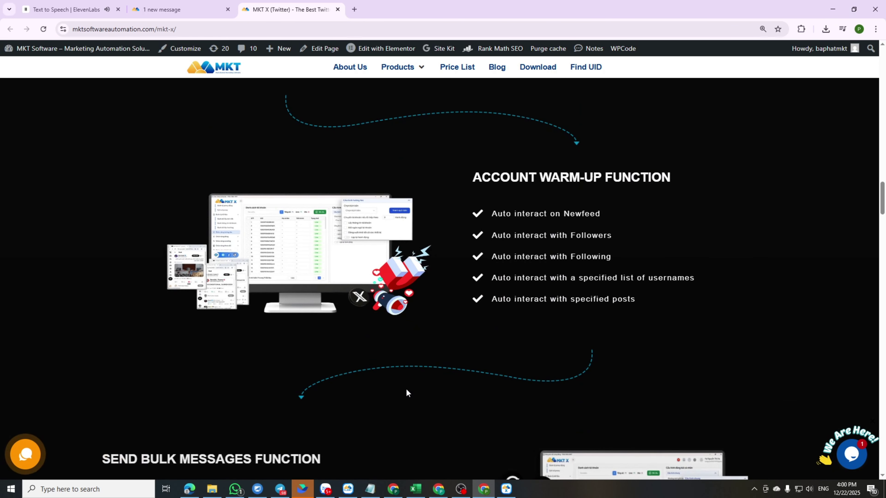
Look through the feature sections on the MKT X product page, from bulk messaging back up to the introduction.
scroll(406, 385, "down", 5)
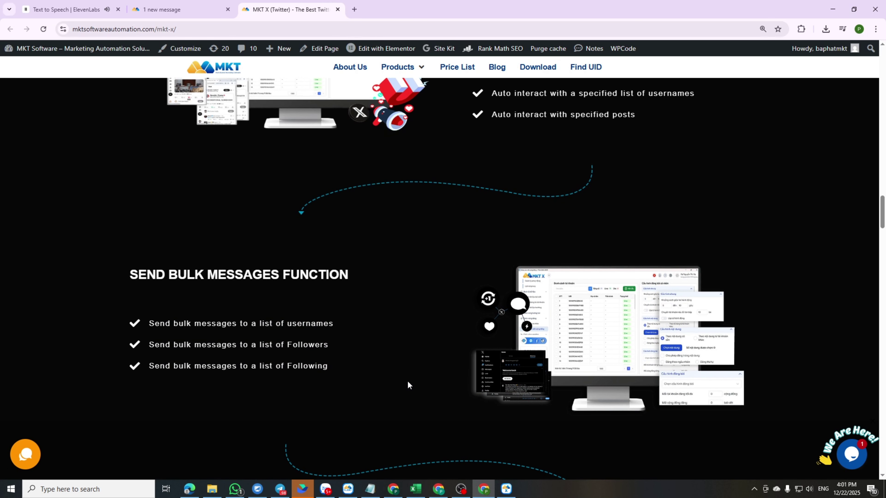
scroll(407, 380, "down", 1)
scroll(407, 380, "down", 1)
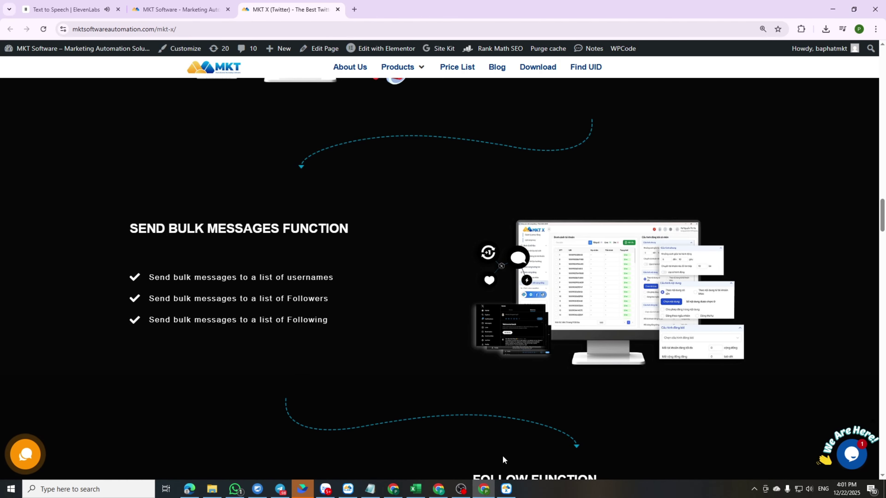
scroll(460, 407, "up", 15)
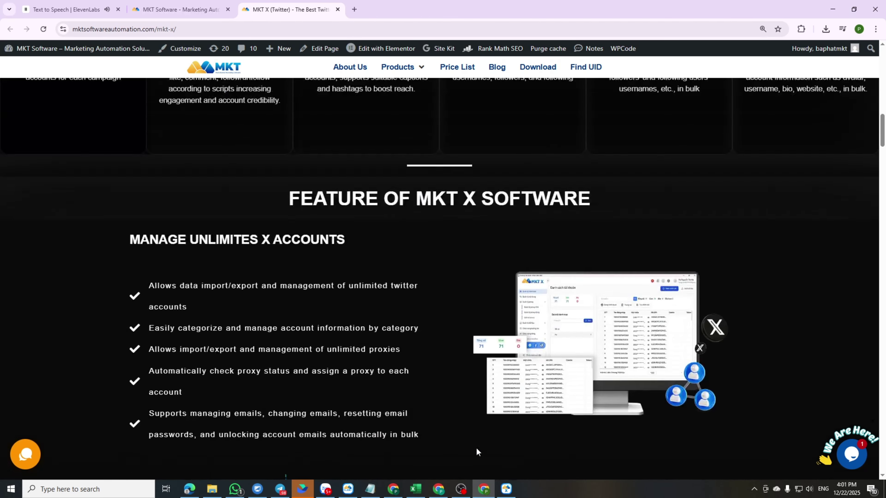
scroll(477, 449, "up", 15)
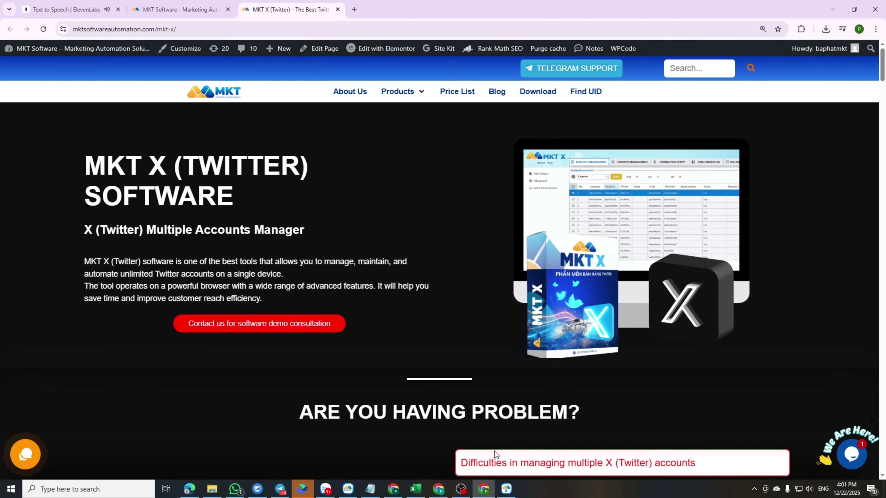
Switch to the MKT X application and examine the rows and columns of the account list.
left_click(506, 489)
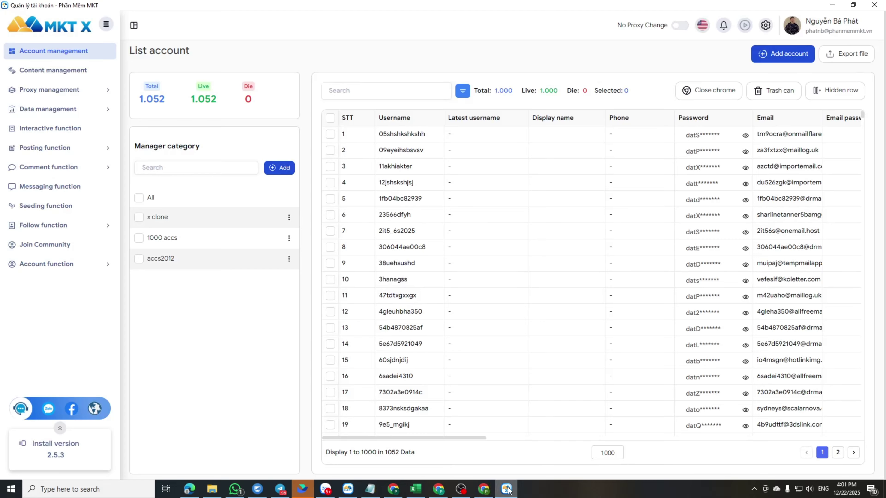
scroll(492, 366, "down", 1)
scroll(490, 358, "down", 5)
scroll(491, 353, "up", 5)
scroll(470, 221, "down", 5)
left_click_drag(463, 442, 652, 444)
scroll(667, 362, "down", 4)
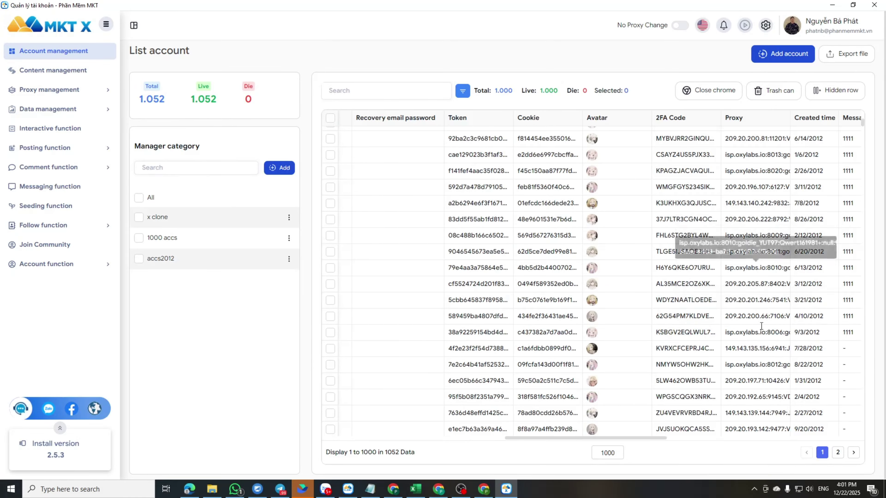
left_click_drag(544, 444, 365, 426)
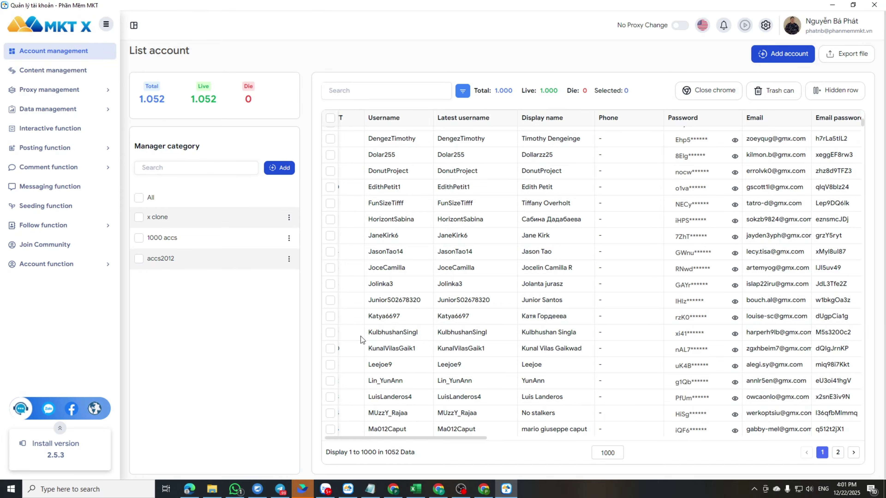
scroll(361, 336, "up", 4)
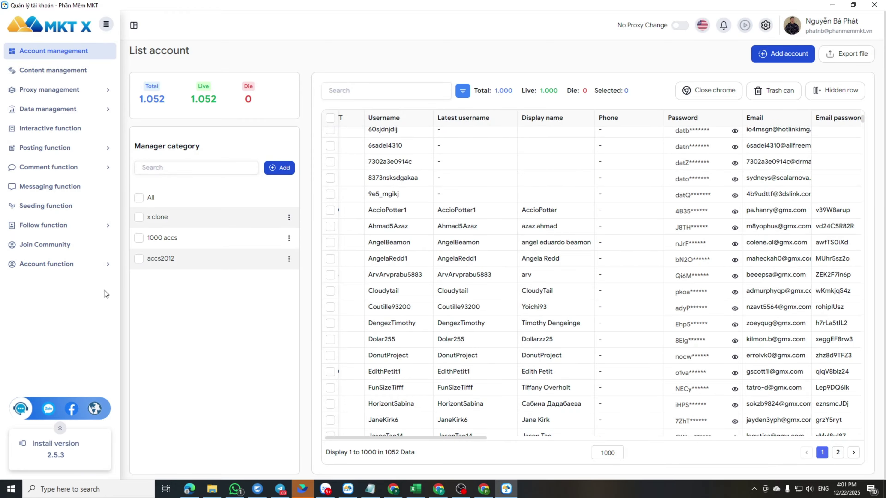
Filter the account list to the accs2012 category and select the first 30 accounts.
left_click(138, 260)
scroll(368, 190, "up", 6)
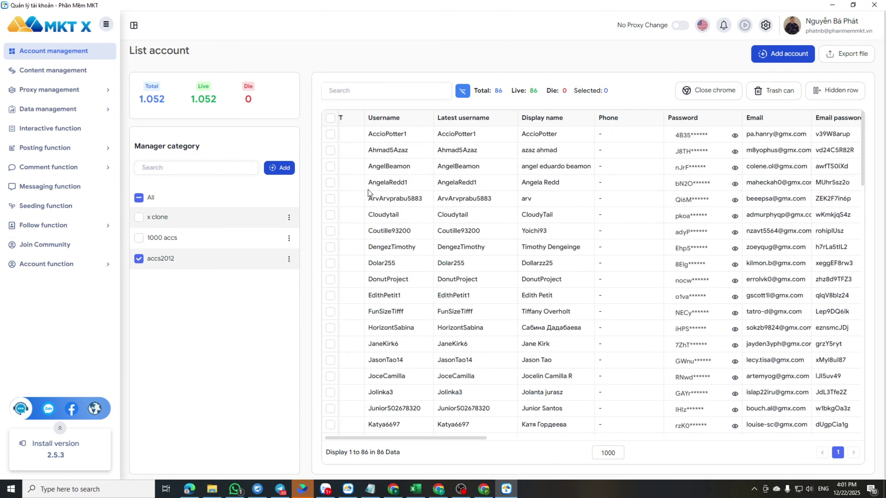
left_click(329, 265, "shift")
left_click(330, 361, "shift")
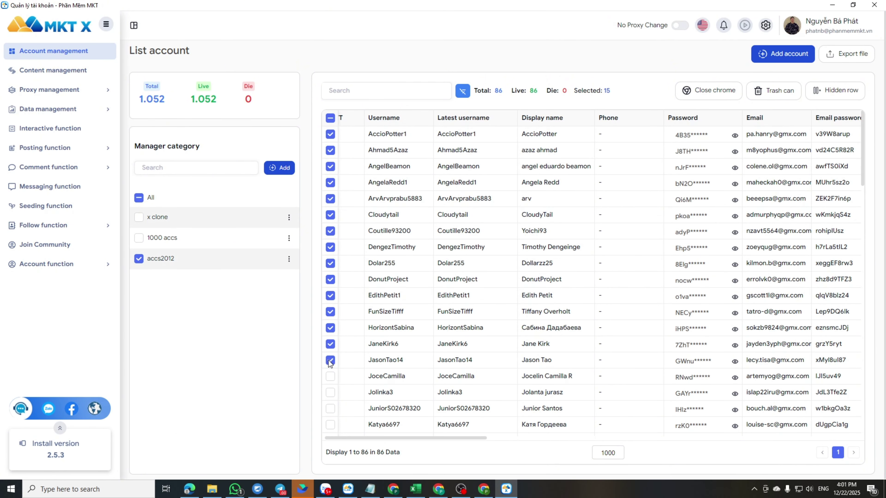
left_click_drag(469, 438, 427, 438)
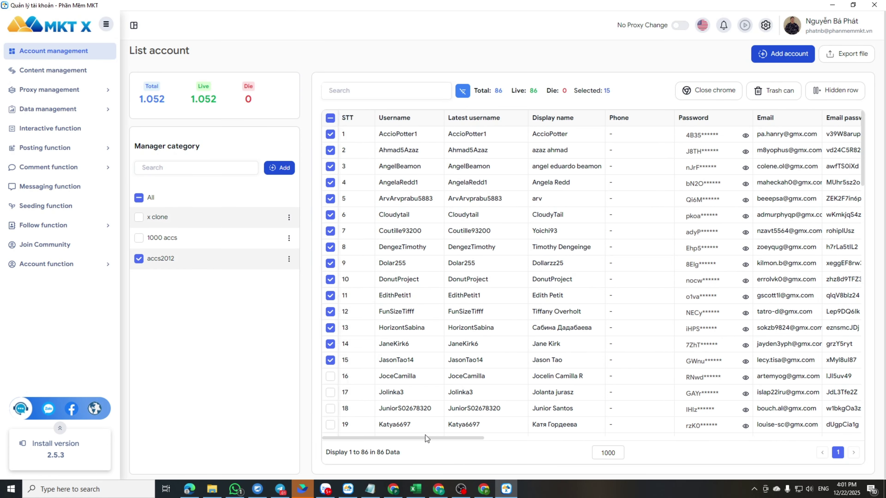
scroll(344, 370, "down", 8)
left_click_drag(345, 389, 332, 323)
left_click(330, 328, "shift")
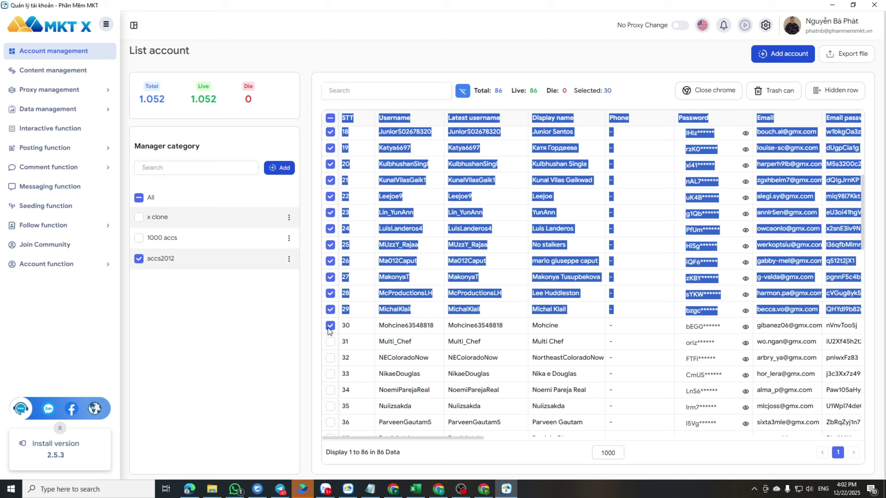
Start the login action for the selected accounts and restore the enlarged browser window to its small tile size.
right_click(373, 294)
left_click(412, 301)
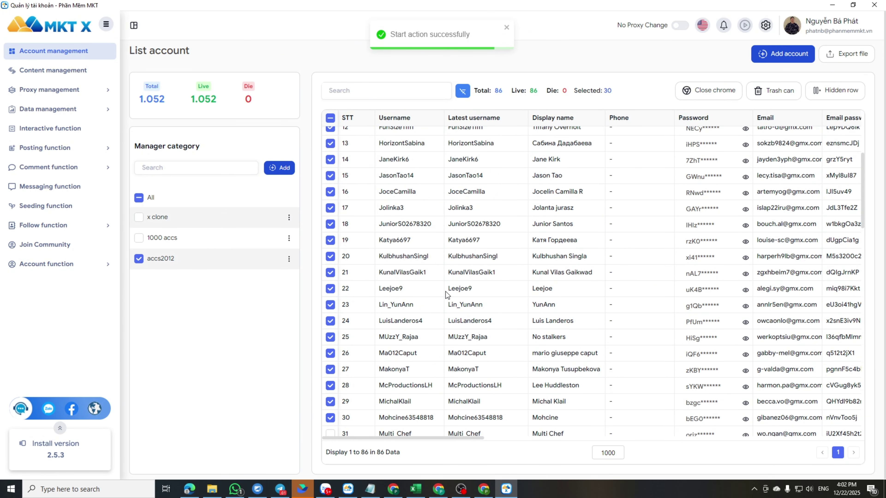
scroll(445, 291, "up", 4)
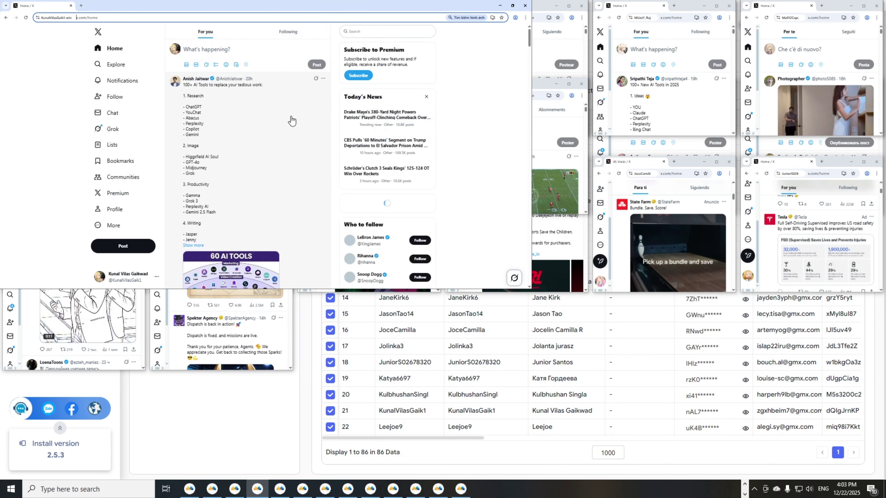
left_click(512, 6)
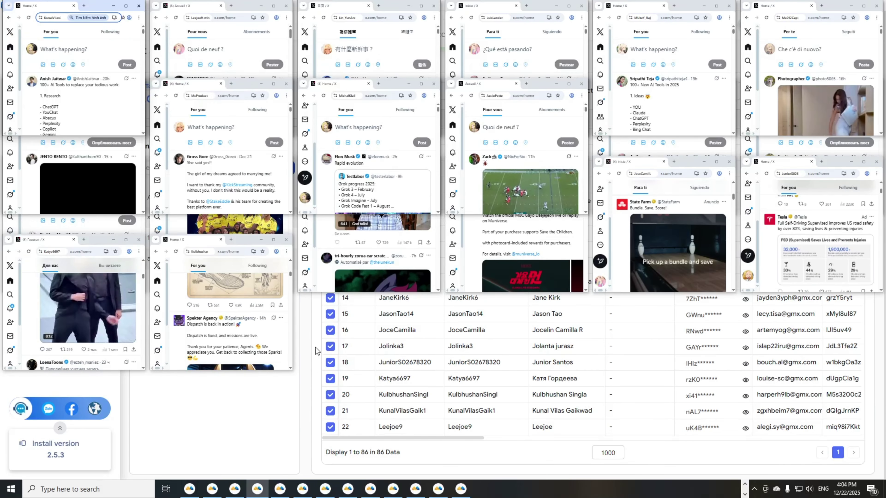
Check through the account list and clear the selection of all accounts.
scroll(424, 281, "down", 2)
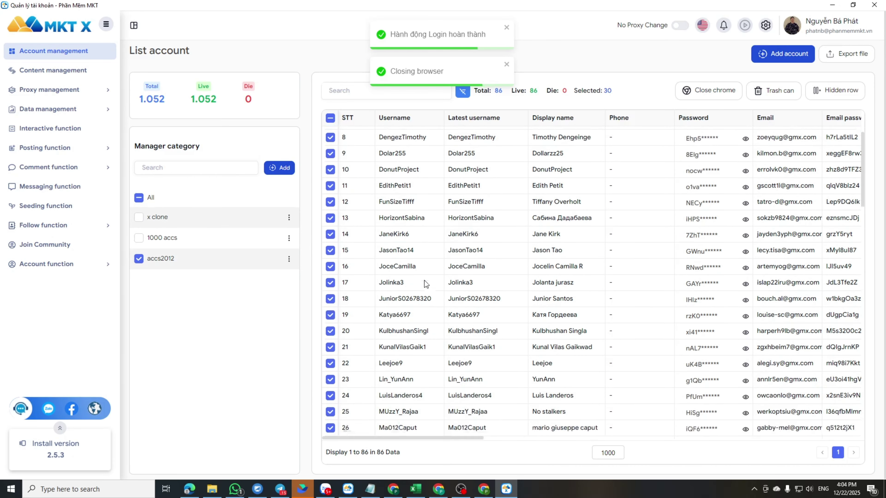
scroll(424, 281, "up", 4)
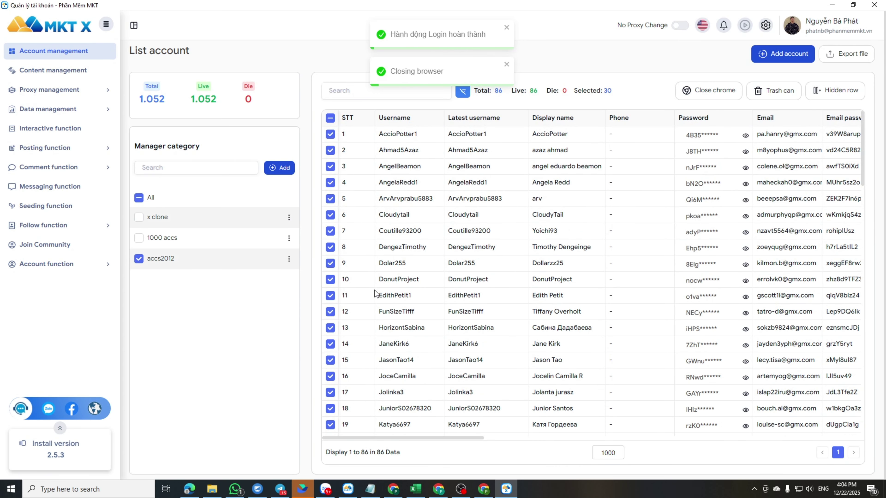
scroll(459, 231, "down", 3)
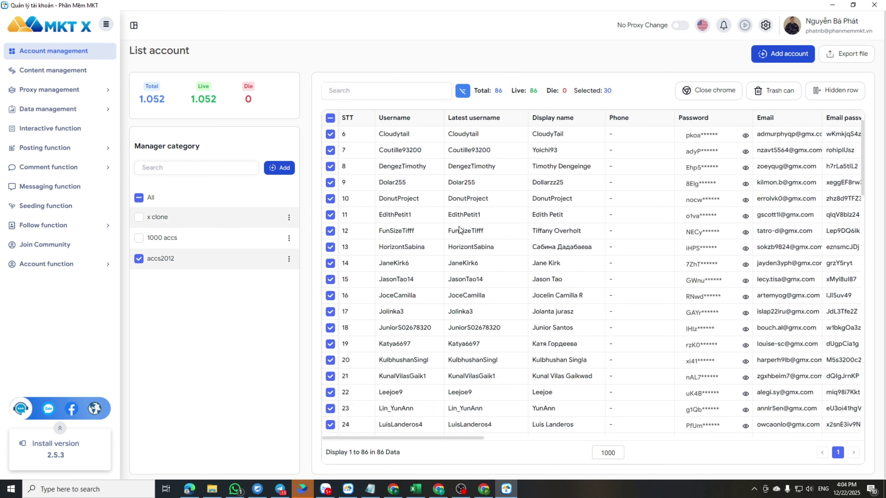
scroll(459, 230, "up", 1)
left_click(330, 119)
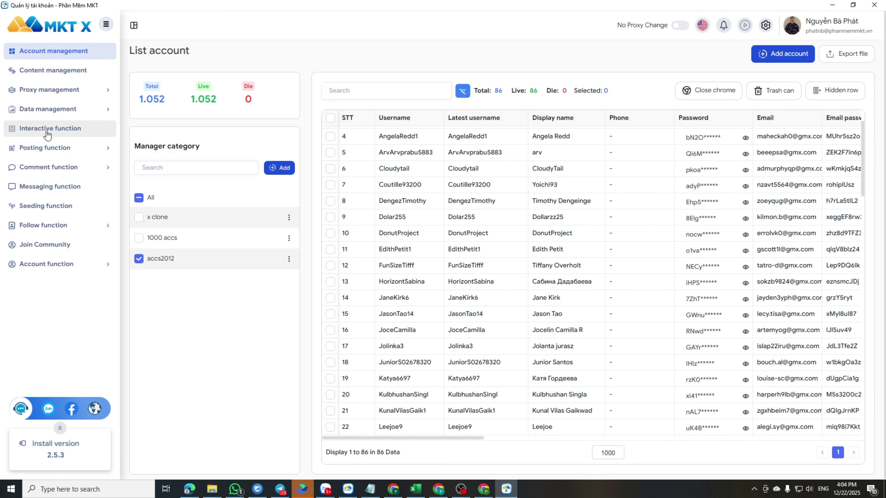
In the messaging function, filter the accounts to the accs2012 category and select the first 20.
left_click(62, 136)
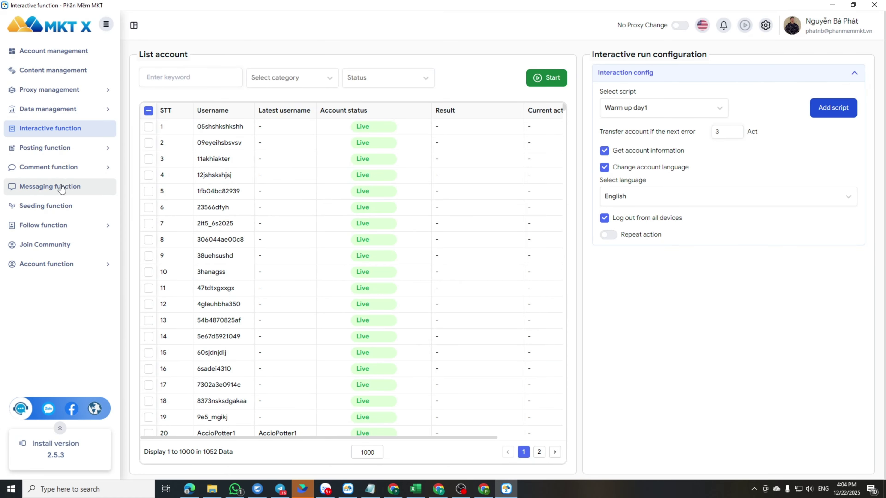
left_click(76, 193)
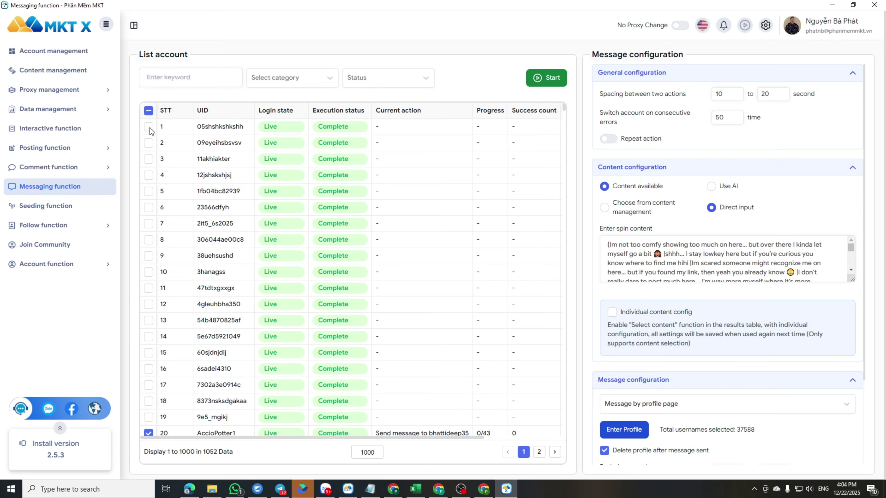
left_click(148, 111)
left_click(149, 111)
left_click(283, 81)
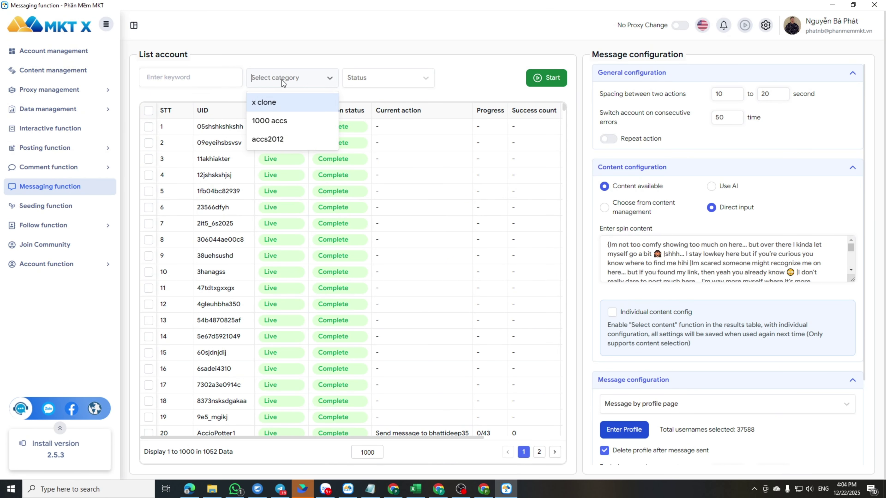
left_click(269, 140)
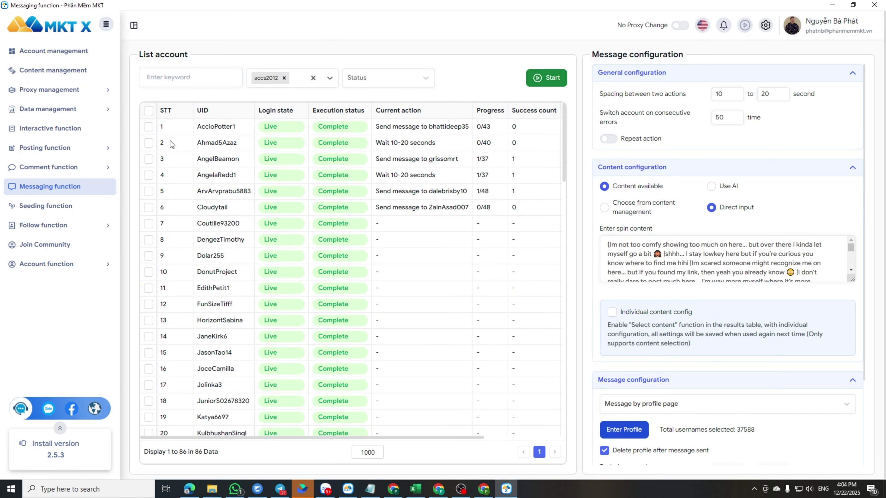
left_click(149, 128)
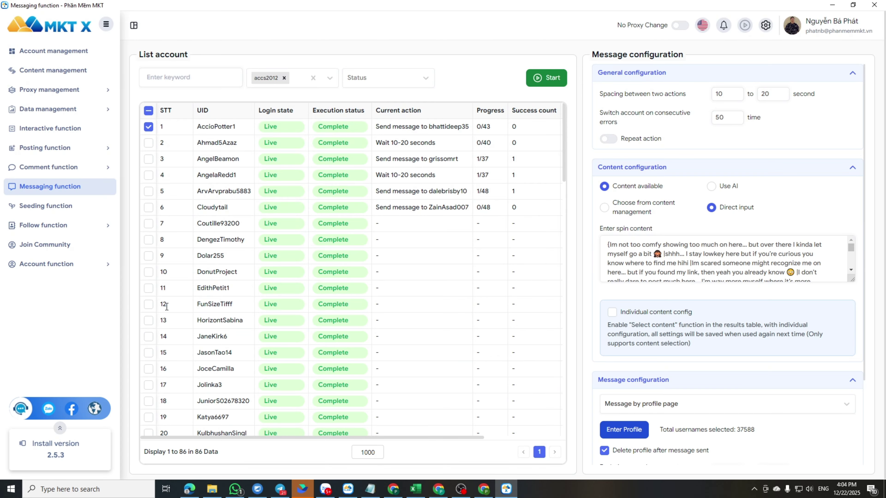
left_click(149, 433, "shift")
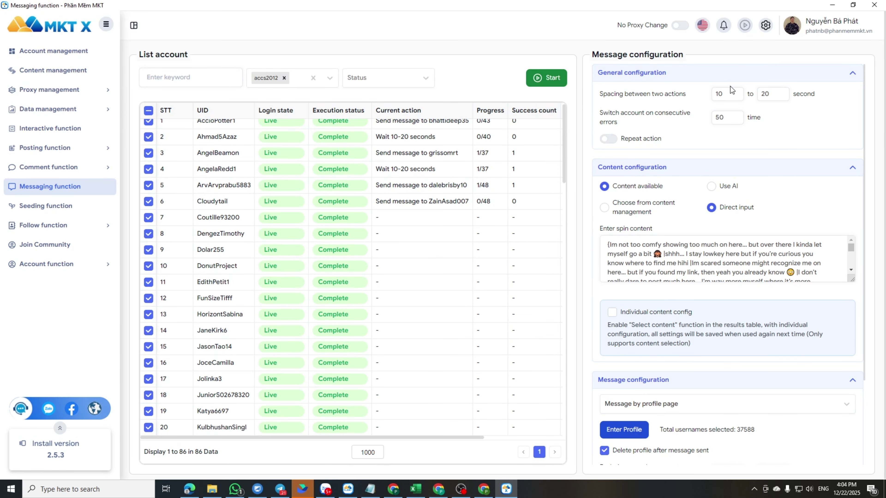
Set the spacing between two actions to 20 to 30 seconds.
double_click(762, 94)
type("20")
type("30")
Copy the whole spin content, clear the content field, and paste the same text back in.
left_click_drag(608, 250, 765, 276)
left_click(668, 262)
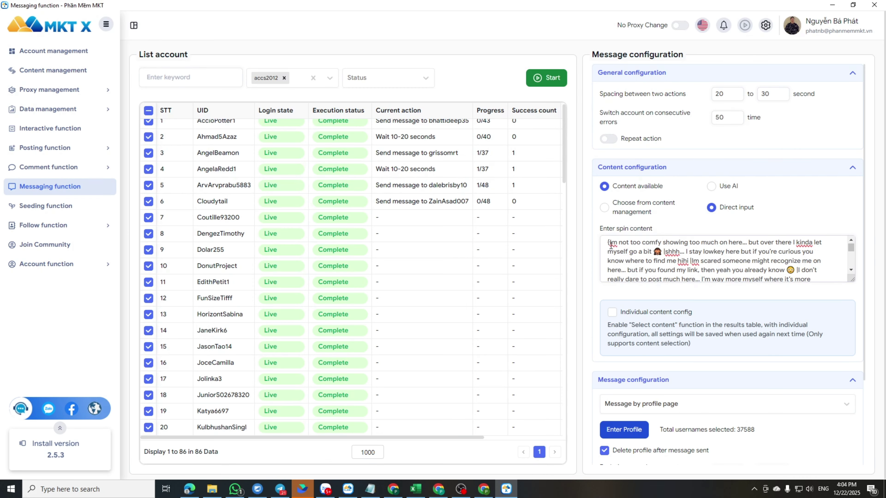
left_click_drag(607, 242, 815, 306)
key("ctrl+c")
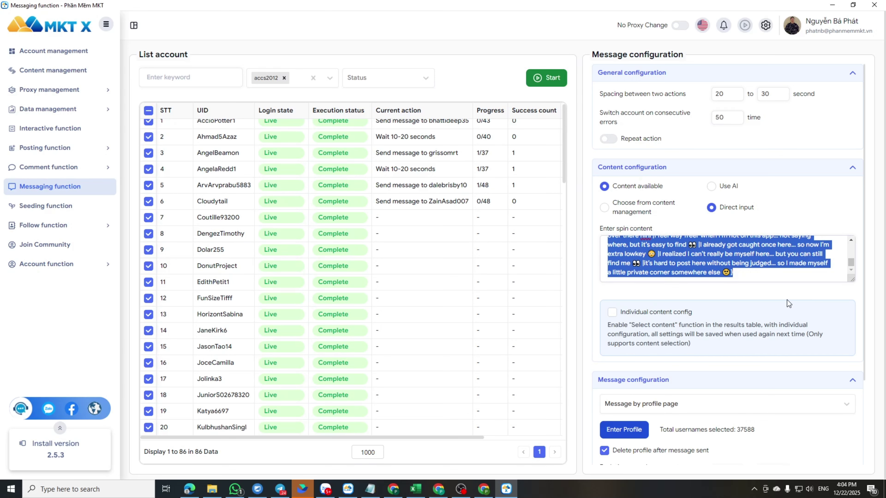
key("BackSpace")
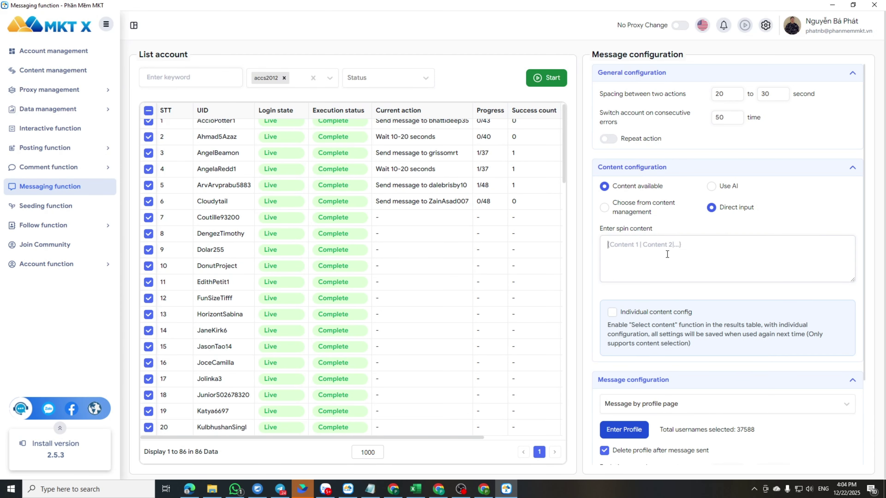
key("ctrl+v")
scroll(670, 262, "up", 6)
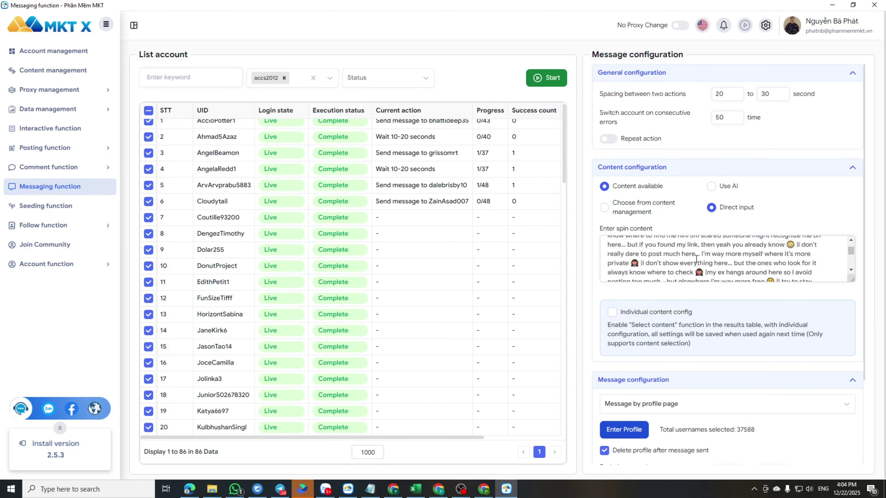
Examine the spin content variations and the message configuration settings for messaging by profile page.
scroll(695, 305, "down", 3)
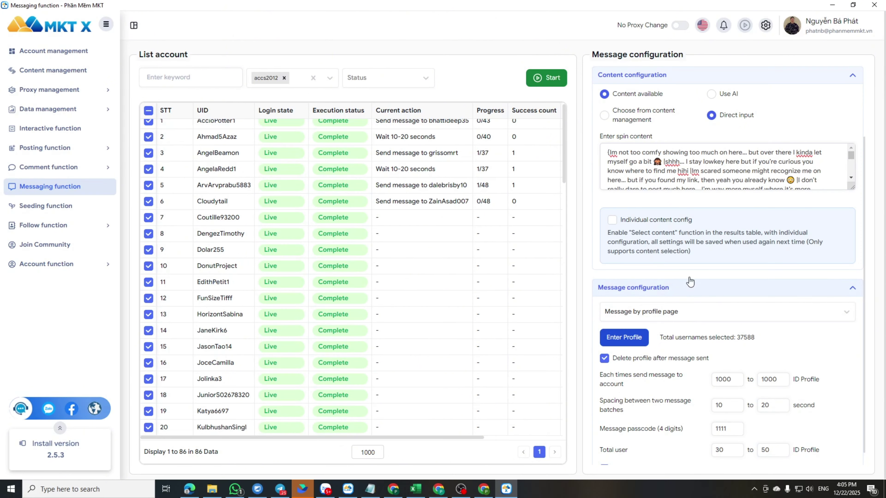
scroll(690, 282, "up", 2)
scroll(696, 217, "down", 3)
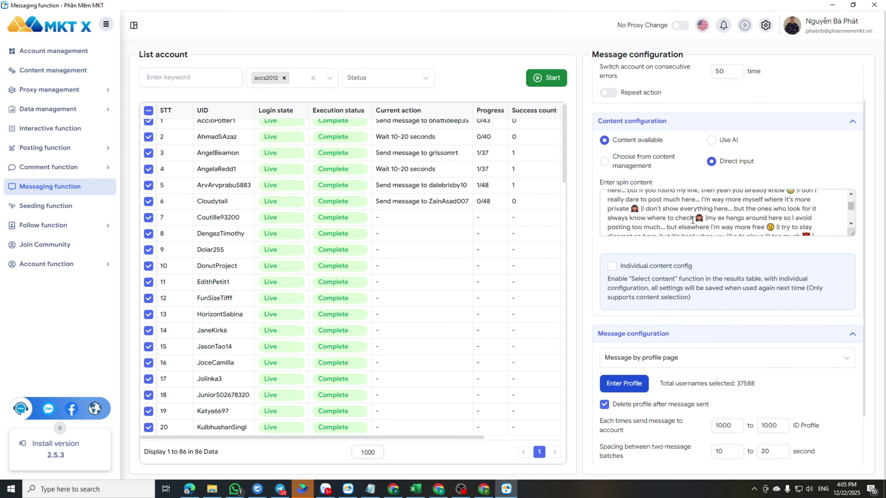
scroll(659, 214, "up", 1)
scroll(646, 250, "down", 2)
scroll(641, 254, "up", 3)
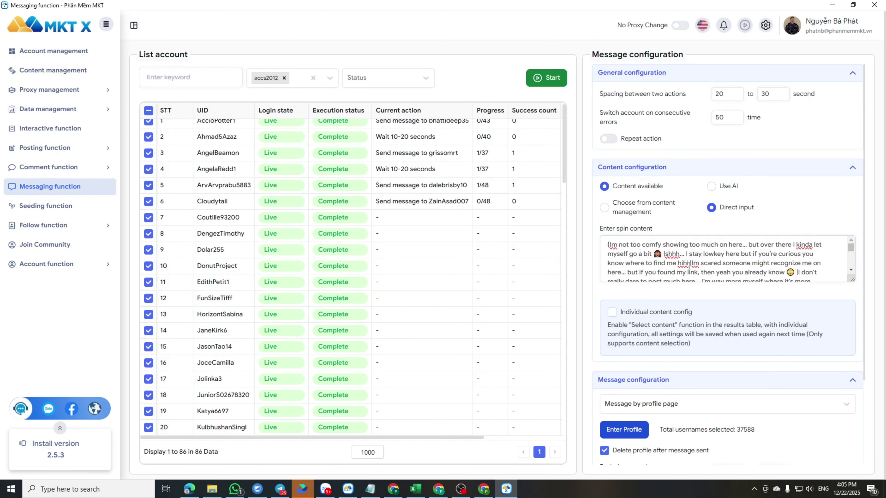
scroll(775, 260, "down", 5)
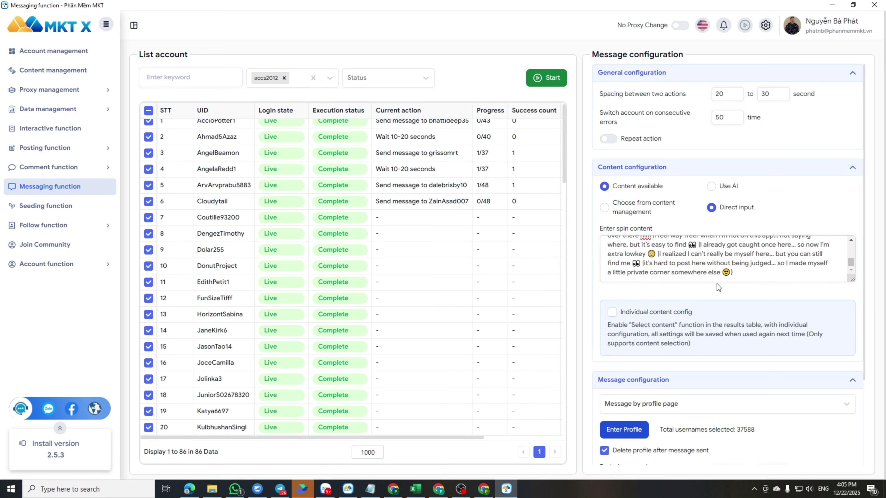
scroll(687, 257, "down", 3)
scroll(693, 255, "up", 2)
scroll(699, 254, "down", 3)
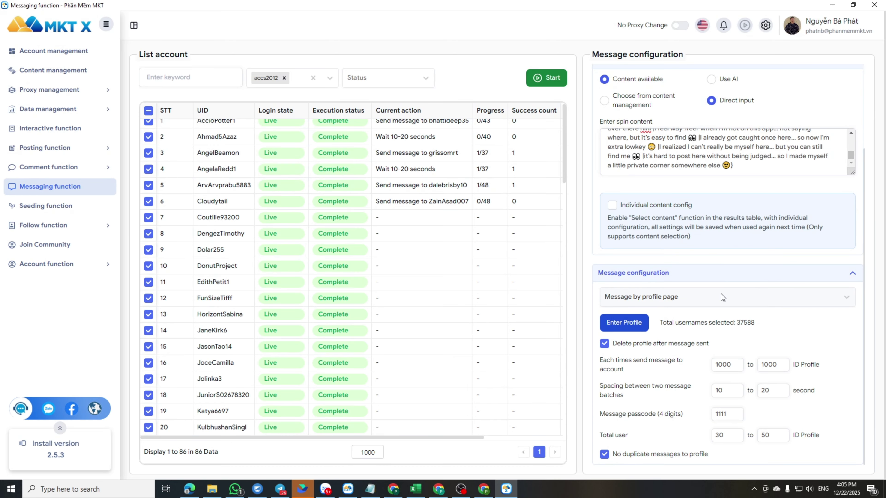
scroll(642, 225, "up", 1)
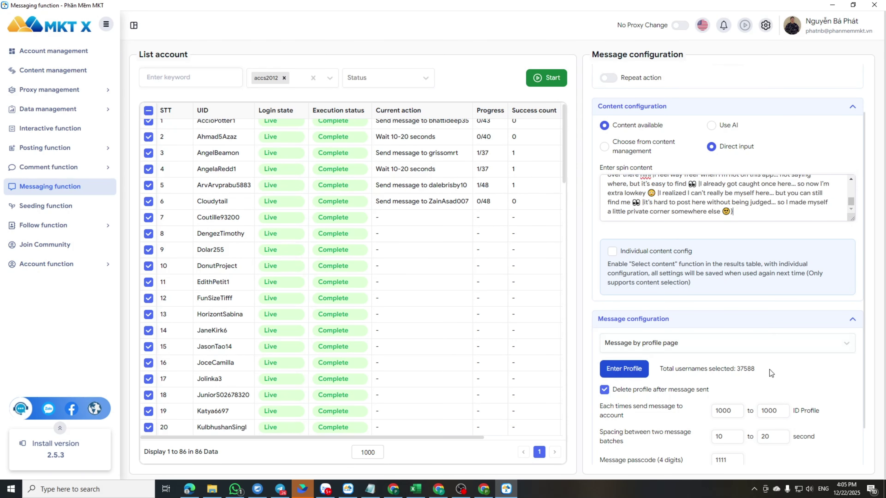
Review the usernames in the profile list for messaging by profile page and save the list.
scroll(718, 299, "down", 1)
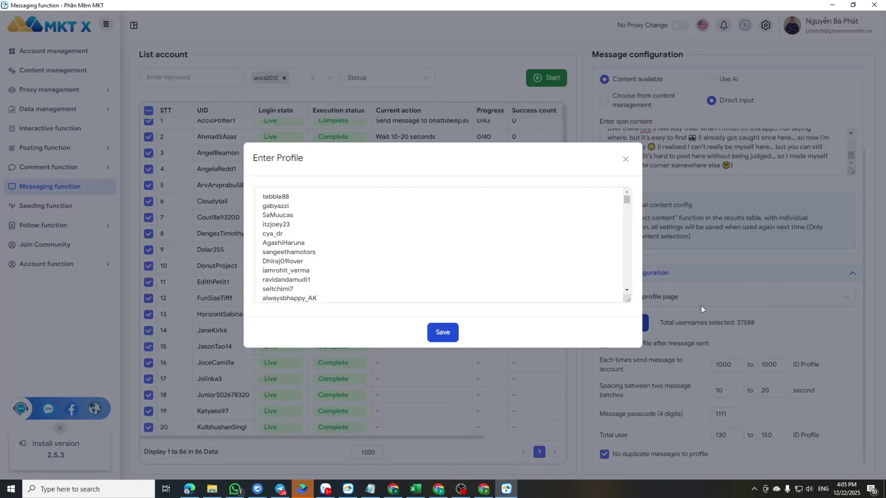
left_click_drag(263, 196, 375, 330)
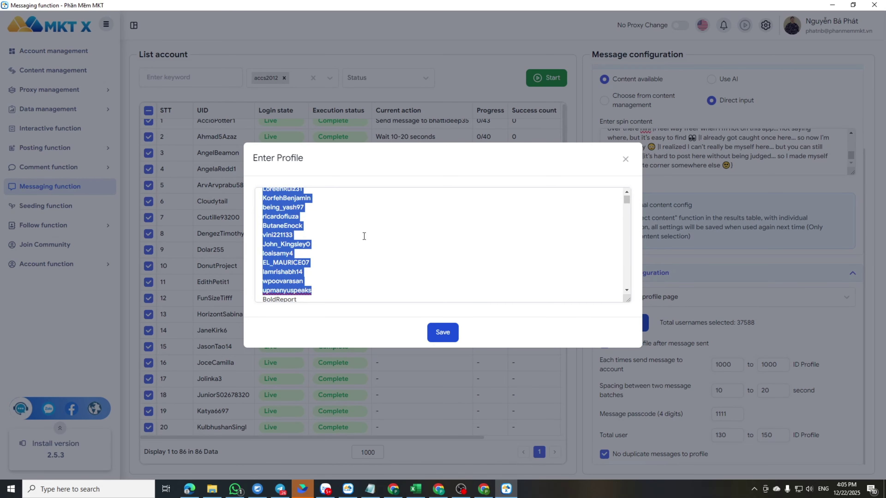
left_click(444, 333)
Dismiss the notification popup, keep duplicate messages to profiles disabled, and start the messaging run for the selected accounts.
left_click(878, 446)
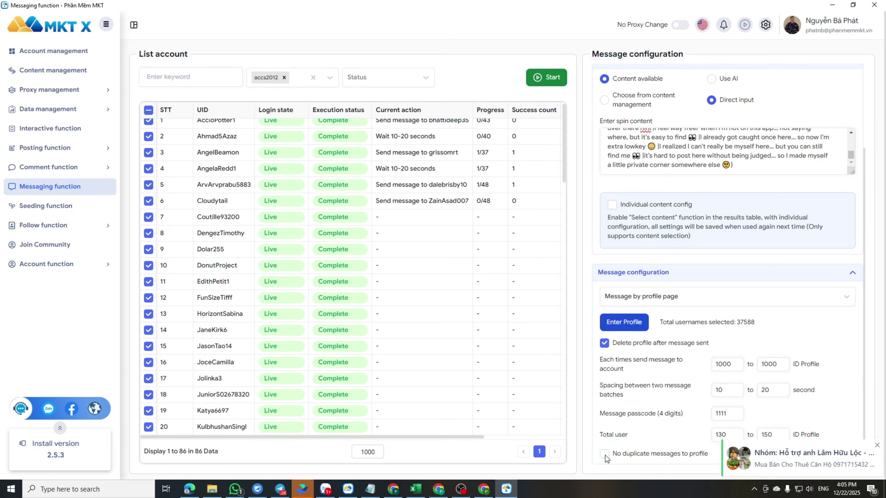
left_click(877, 446)
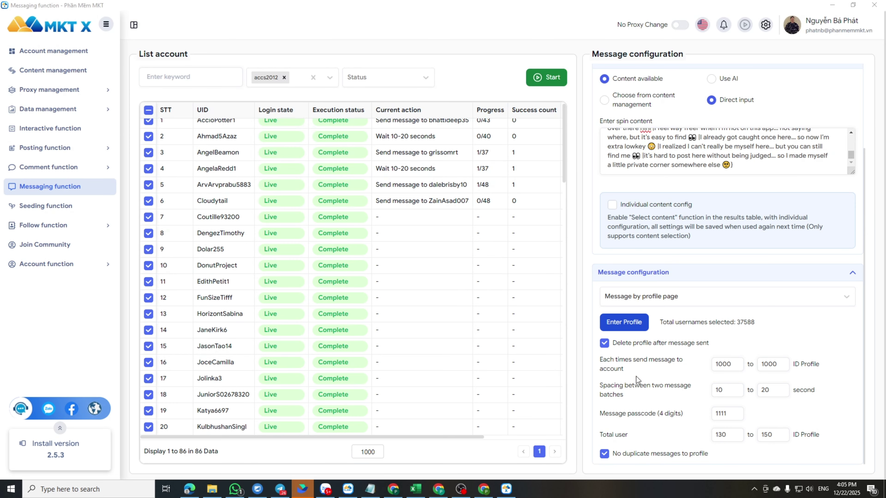
scroll(391, 264, "up", 3)
left_click(534, 76)
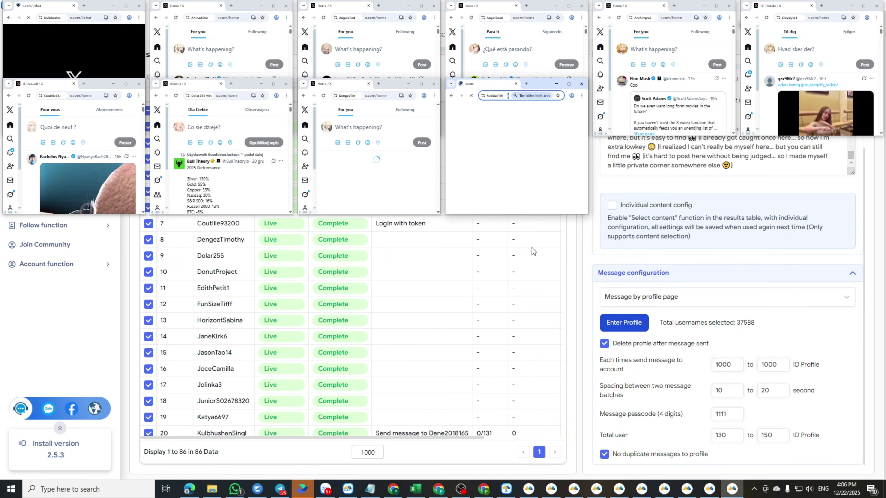
scroll(657, 321, "up", 3)
scroll(658, 322, "up", 1)
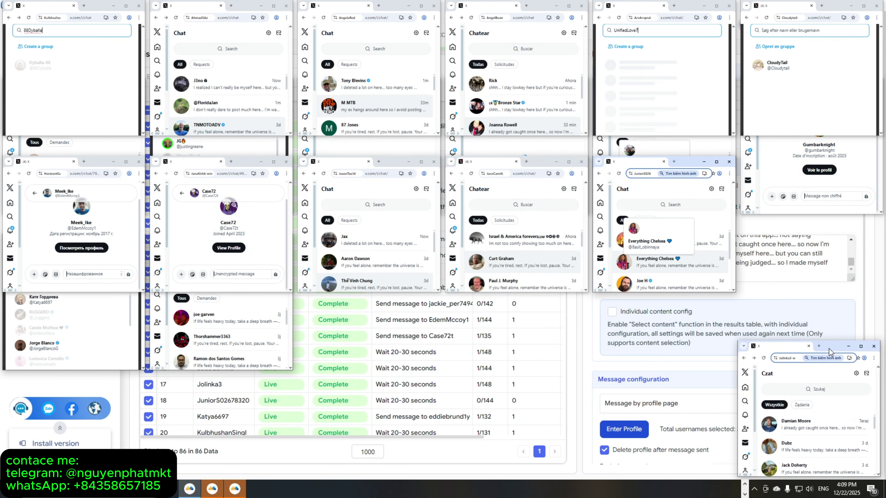
Spread five of the overlapping account browser windows side by side along the lower edge of the desktop to complete a row.
left_click_drag(686, 307, 687, 347)
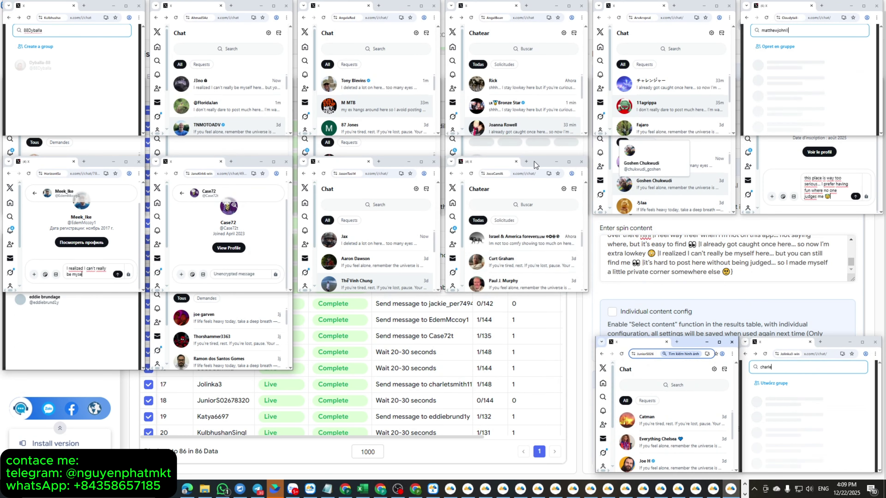
left_click_drag(535, 161, 537, 342)
left_click_drag(389, 165, 374, 339)
left_click(280, 329)
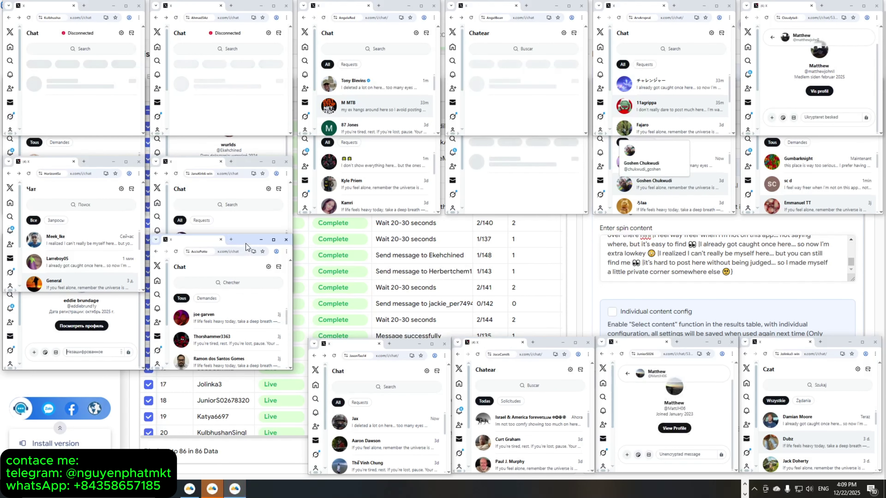
left_click_drag(247, 241, 261, 346)
left_click(146, 316)
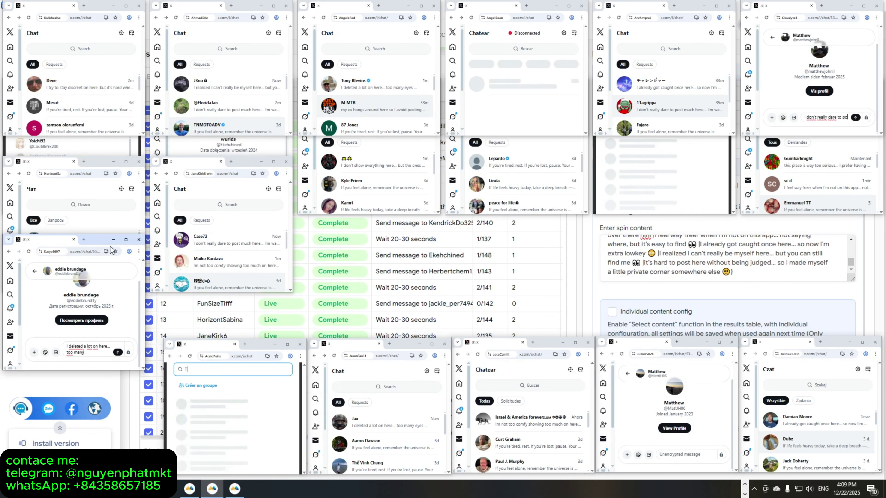
left_click_drag(97, 263, 103, 350)
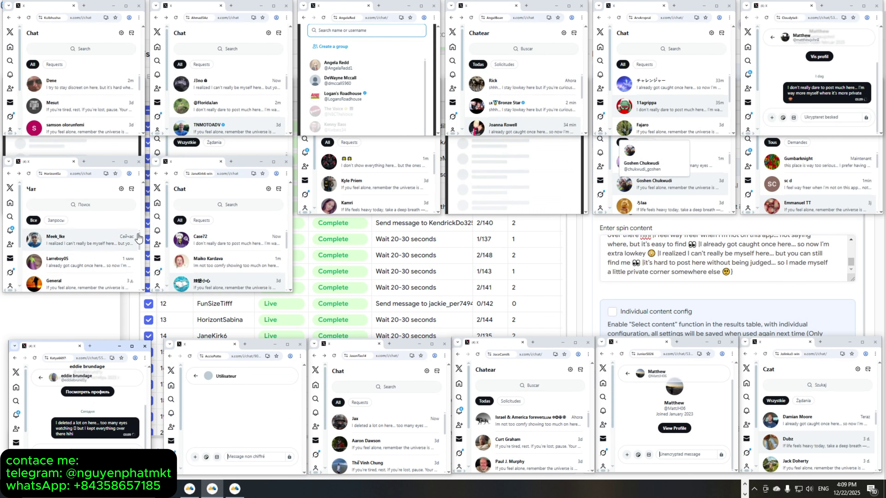
Line up six more account browser windows in a row directly above the lowest row so their chats are visible.
left_click_drag(209, 162, 217, 210)
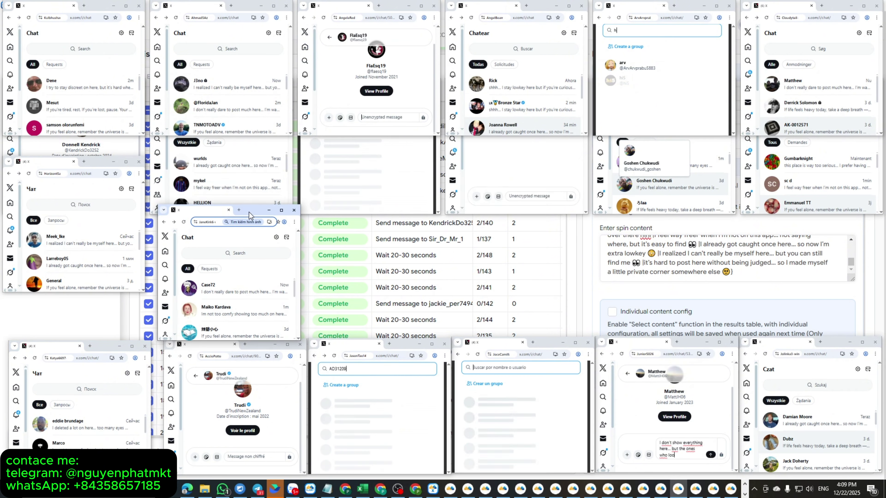
left_click_drag(99, 163, 104, 213)
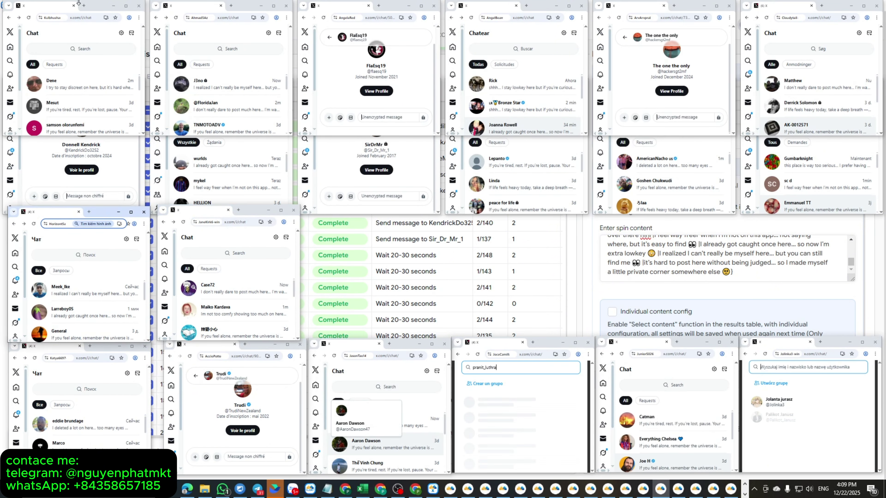
left_click_drag(96, 6, 396, 220)
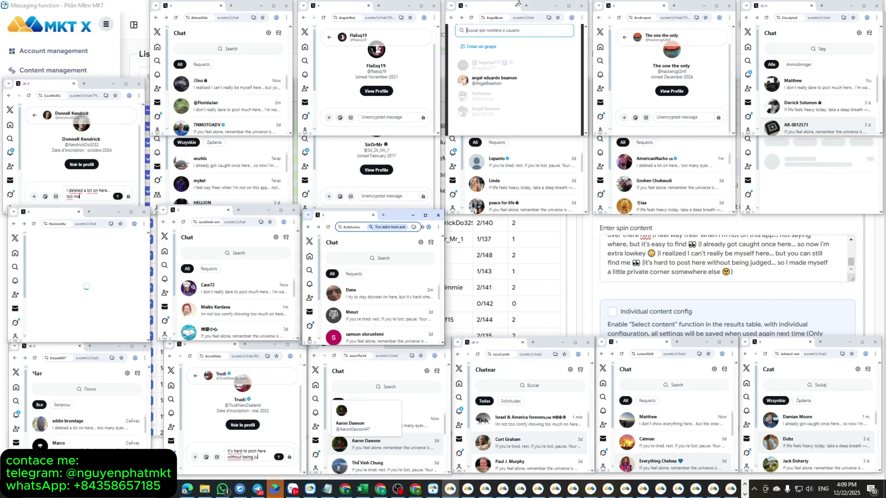
left_click_drag(540, 6, 542, 215)
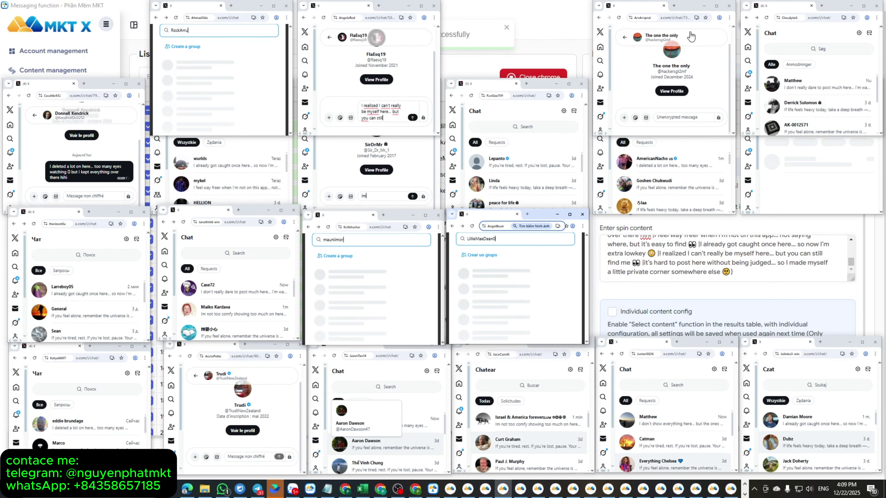
left_click_drag(694, 8, 696, 217)
left_click_drag(835, 9, 833, 217)
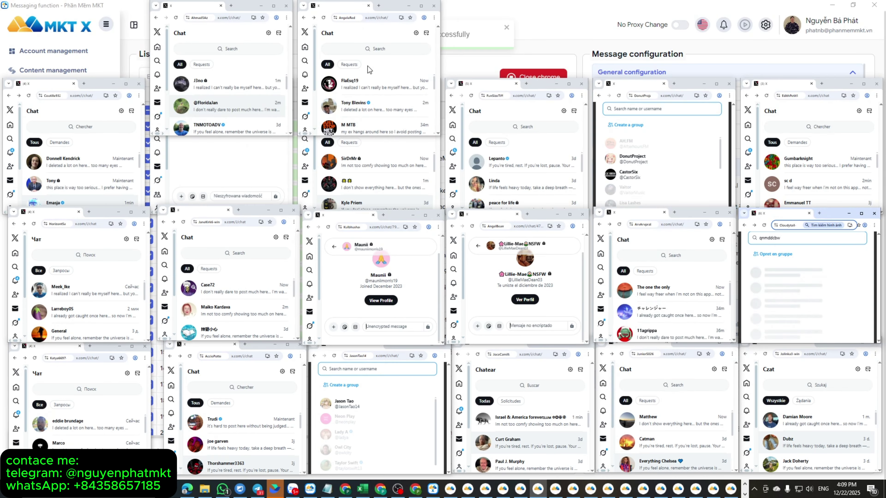